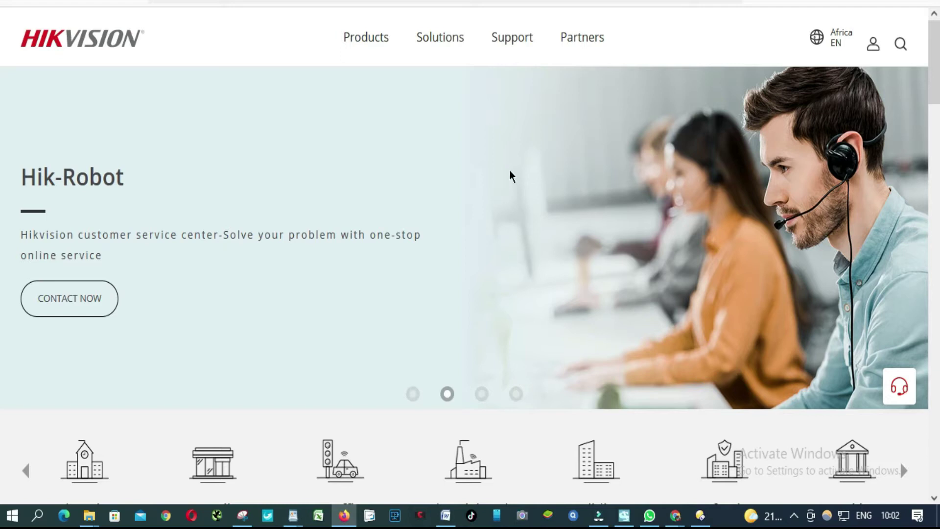
Go to Hikvision's support Download page and scroll to the SDK, Software and Firmware cards
mouse_move(507, 56)
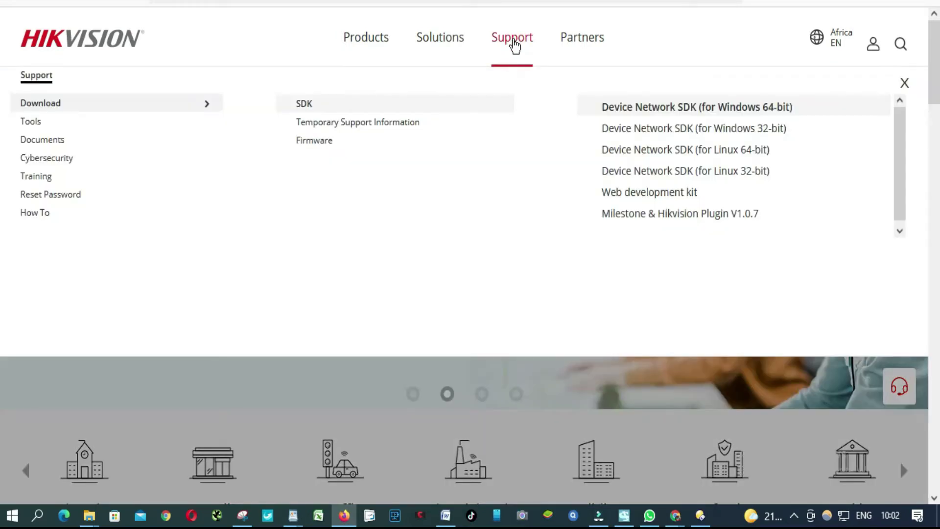
click(515, 46)
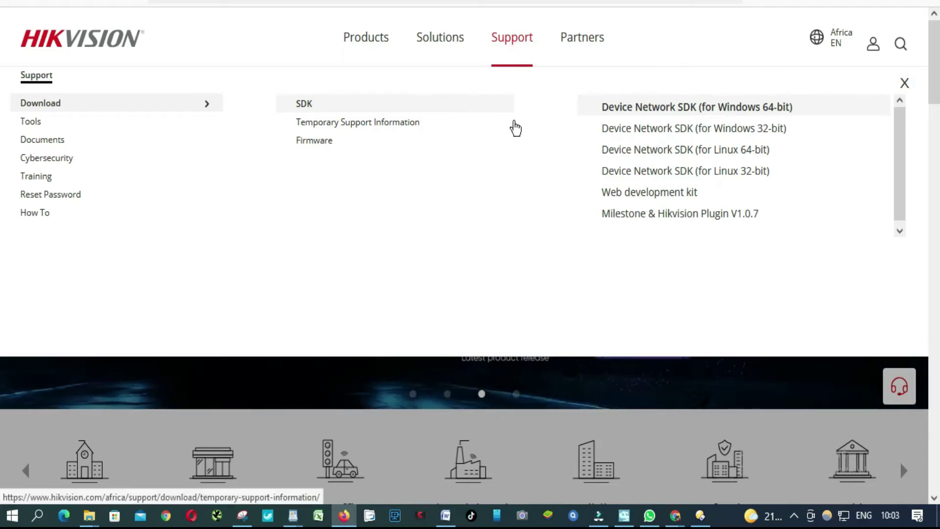
click(520, 38)
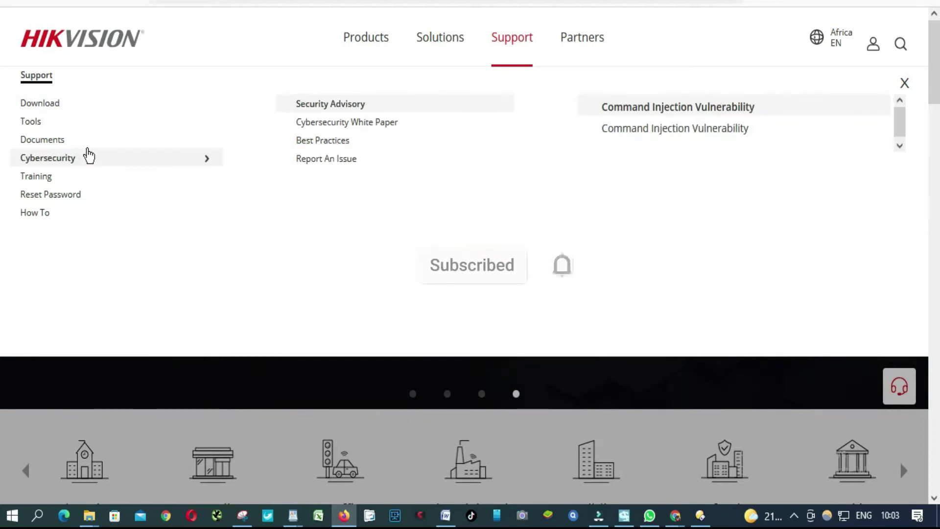
mouse_move(46, 105)
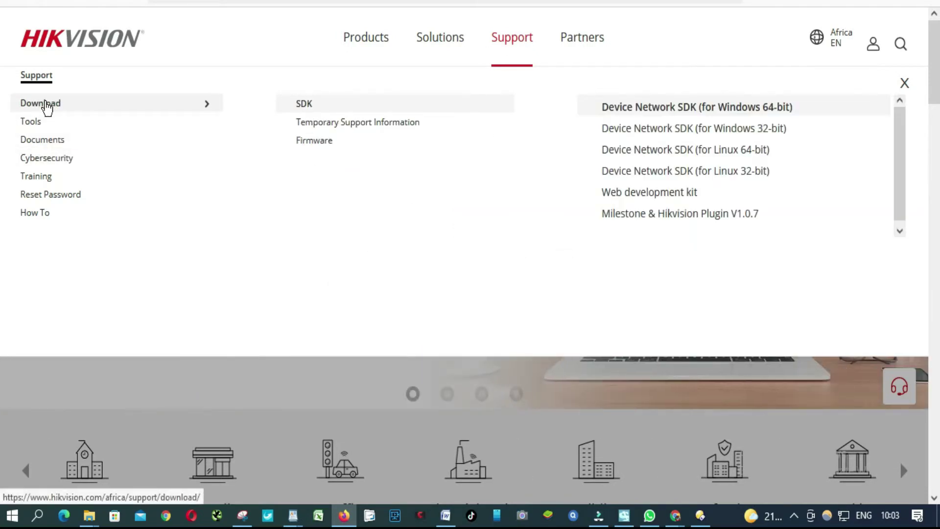
click(45, 104)
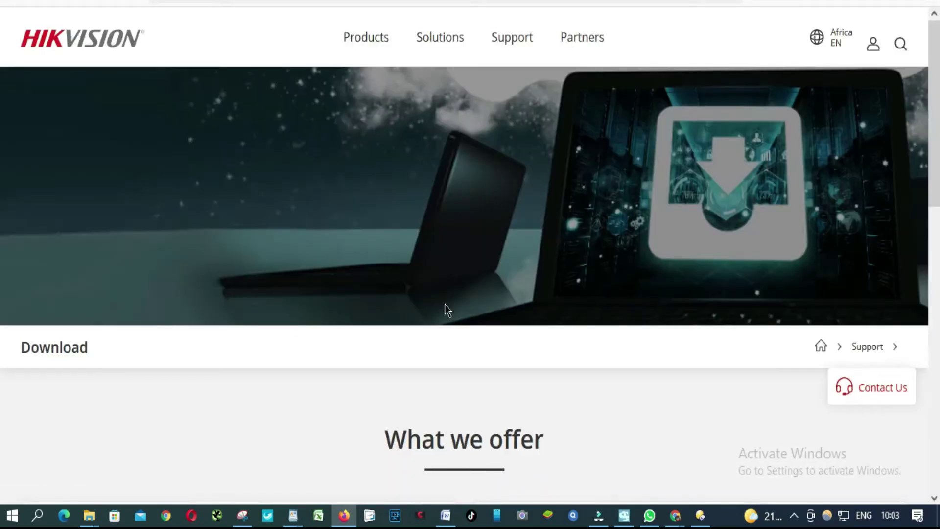
scroll(445, 305, down, 5)
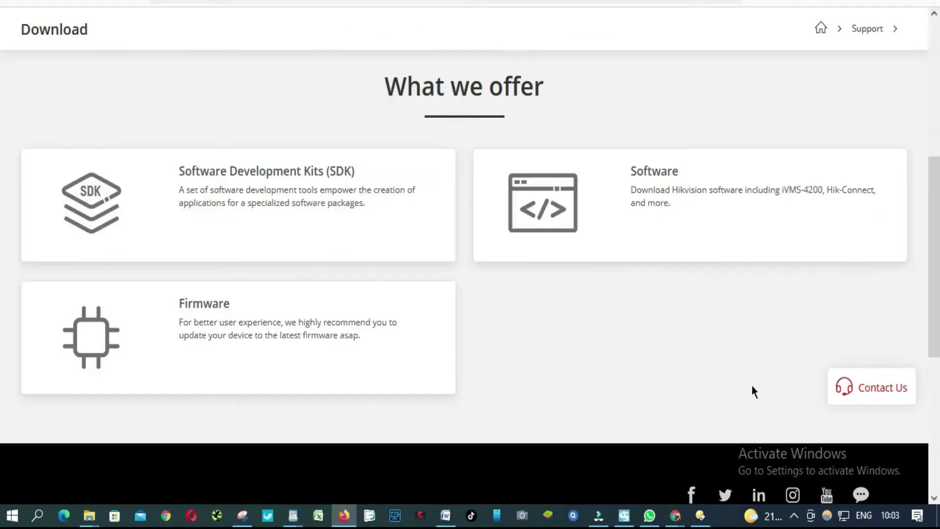
Open the Software downloads and scroll down to the iVMS-4200 V3.6.1 & 4200 AC V1.6.1 entry
click(659, 172)
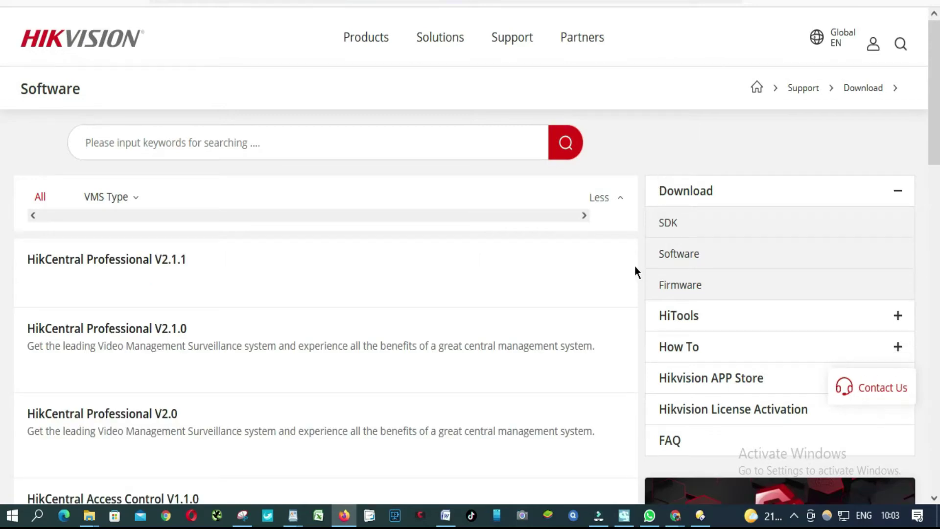
scroll(635, 270, down, 3)
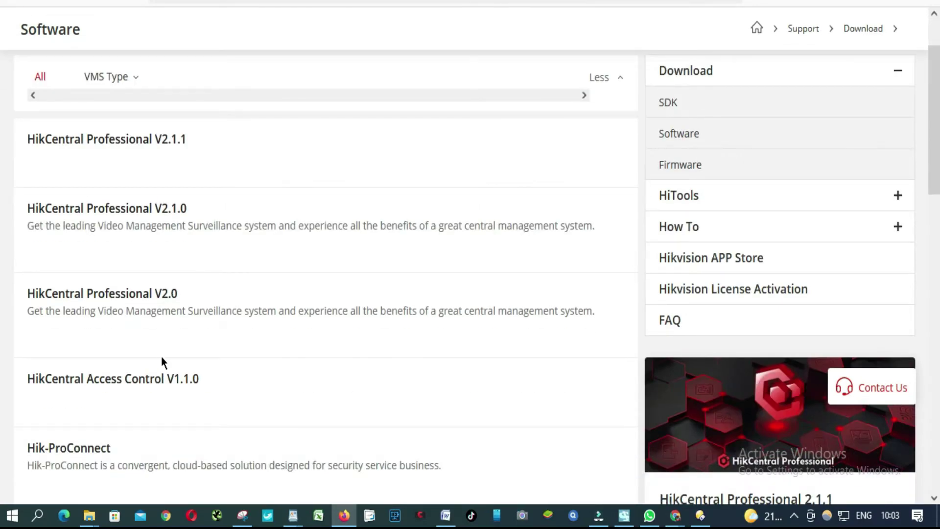
scroll(162, 361, down, 5)
scroll(165, 361, down, 2)
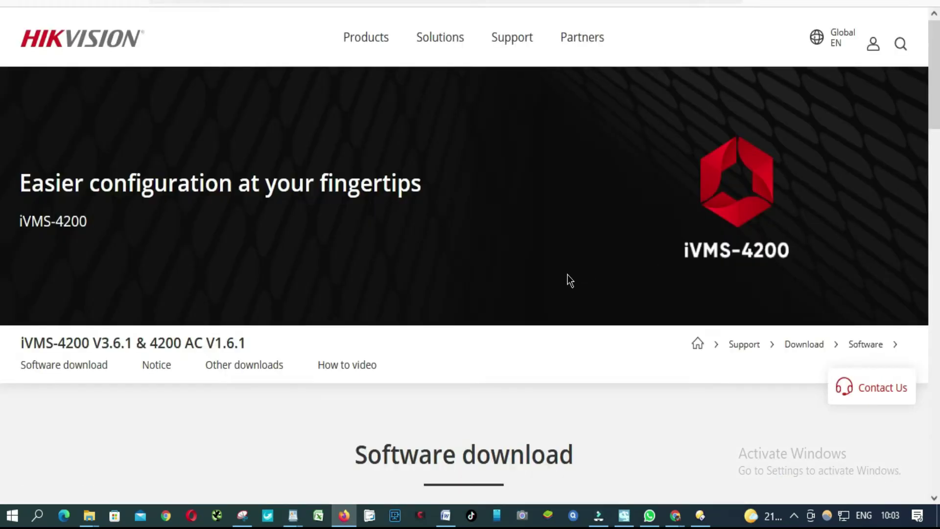
scroll(567, 279, down, 6)
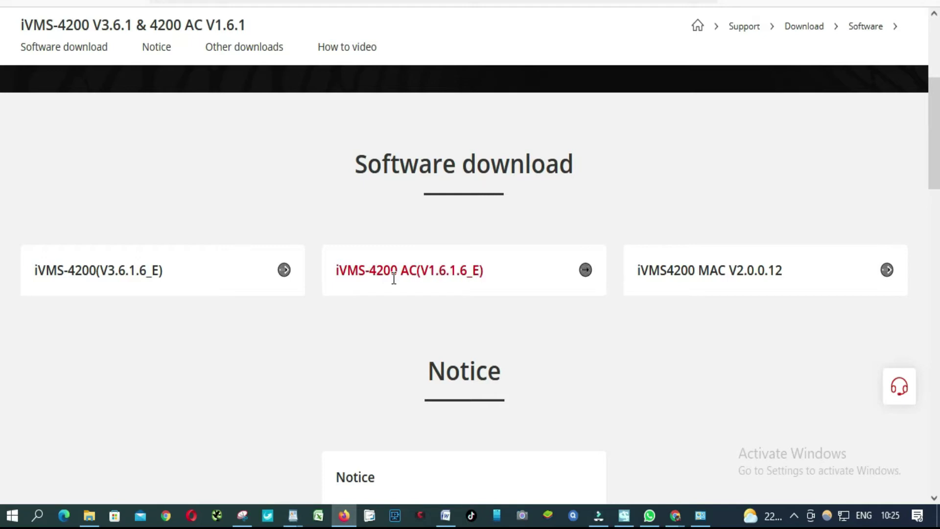
Download iVMS-4200-AC_V1.6.1.6_E.exe and save the installer to the computer
click(585, 270)
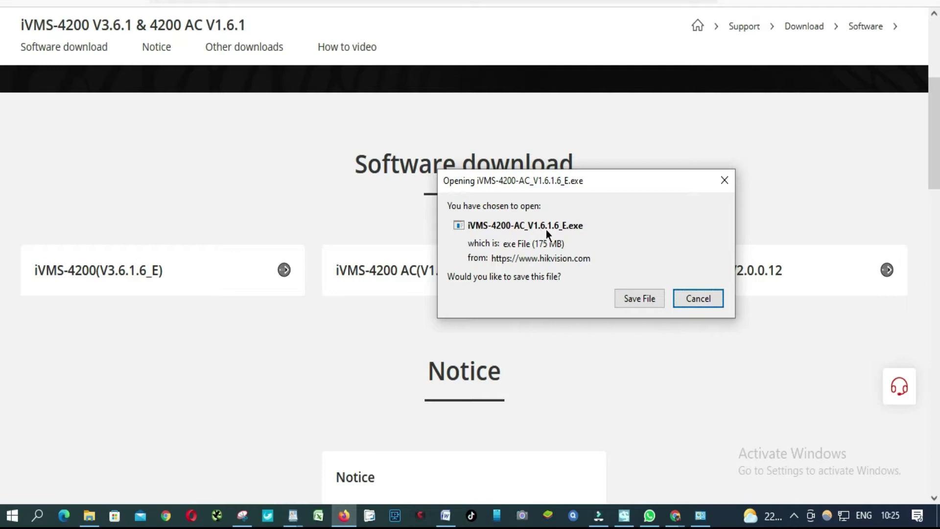
click(643, 298)
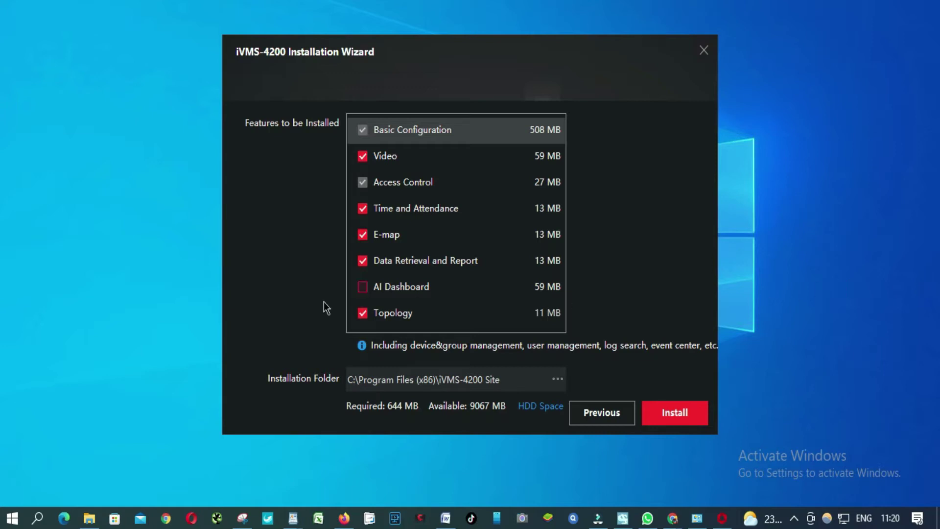
Deselect E-map, Data Retrieval and Report, Topology, Time and Attendance and Access Control, select AI Dashboard, and install
click(363, 236)
click(362, 262)
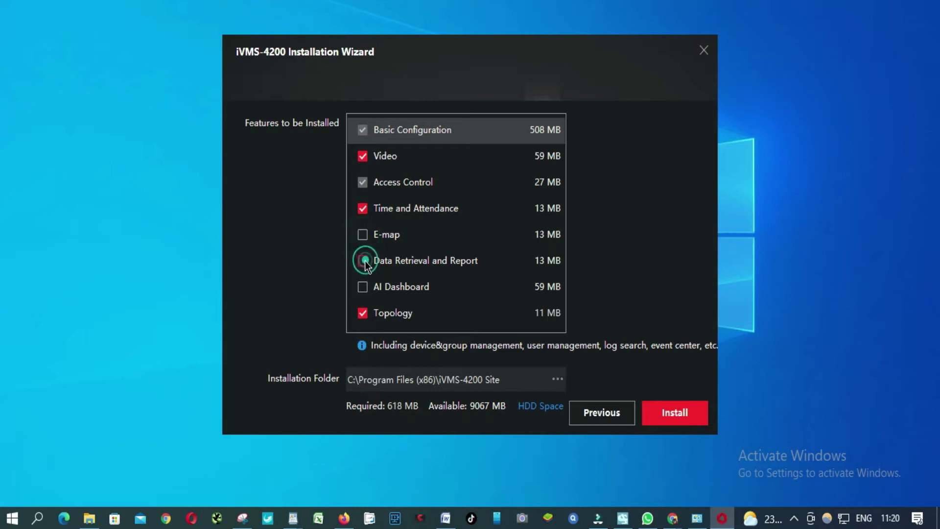
click(363, 309)
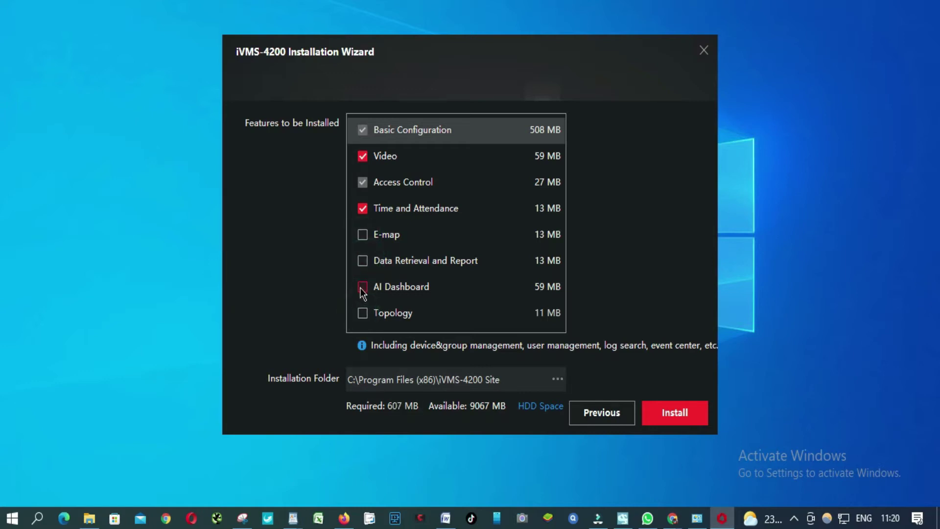
click(363, 287)
click(362, 209)
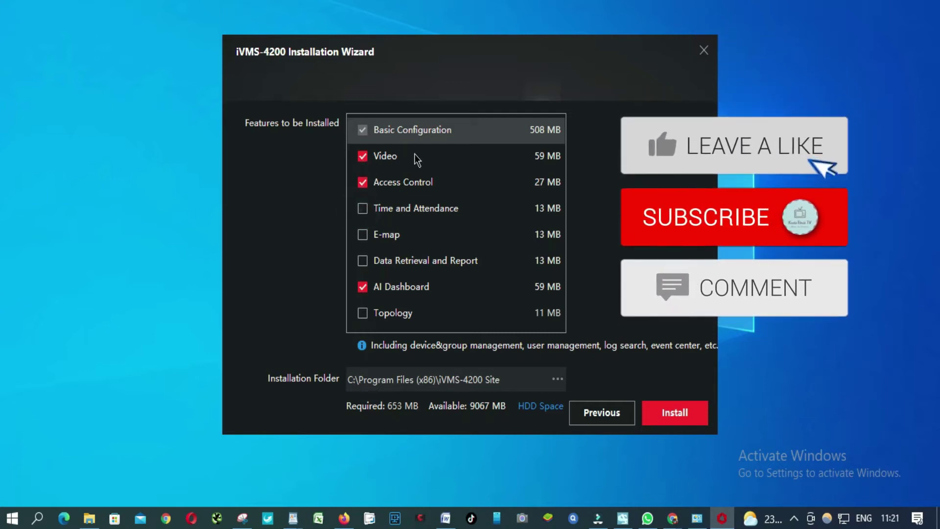
click(363, 183)
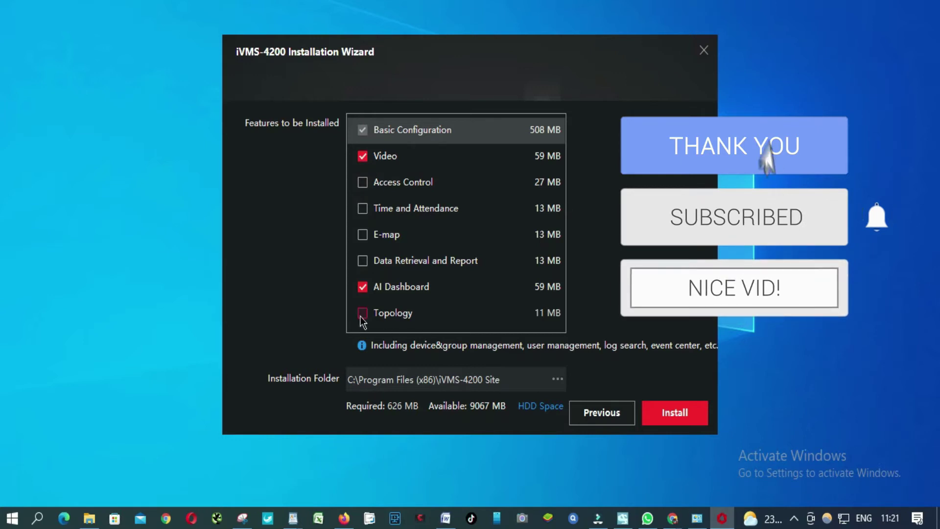
click(686, 412)
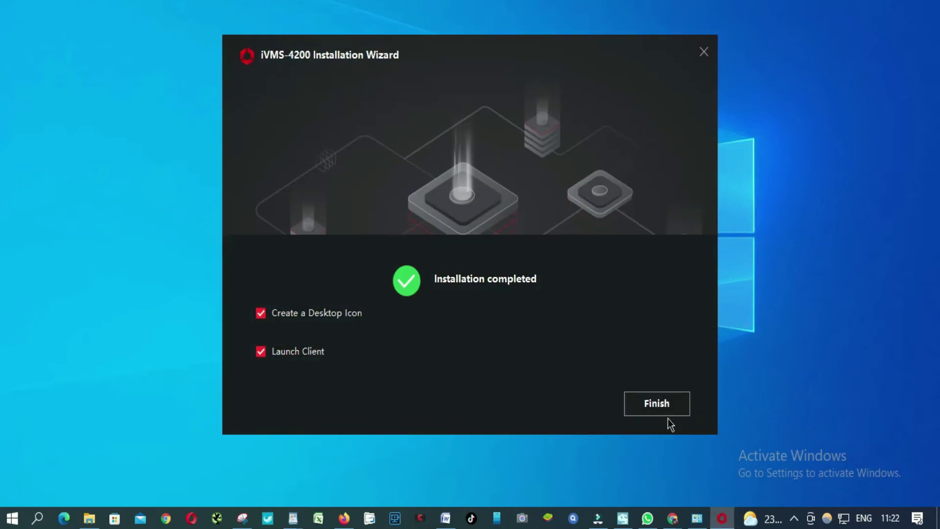
Finish the installer, launching the client, and enable upgrade detection
click(661, 402)
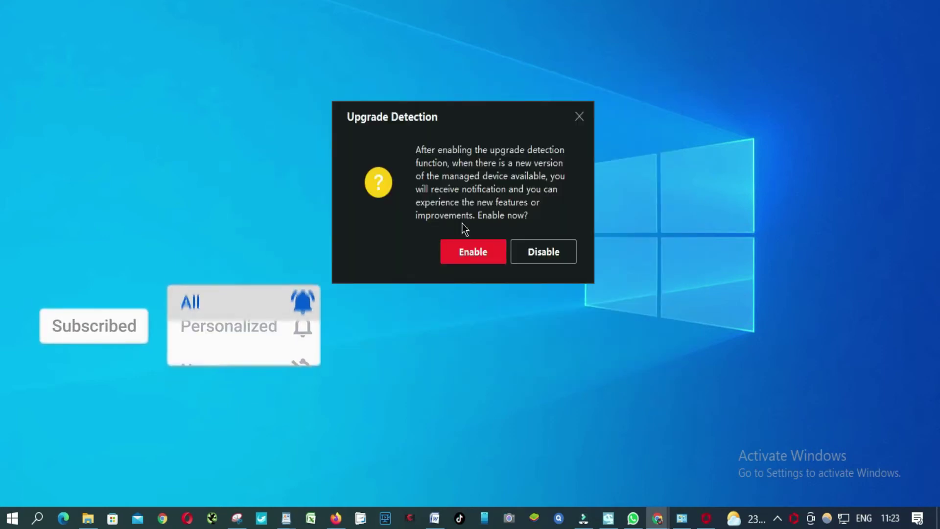
click(458, 251)
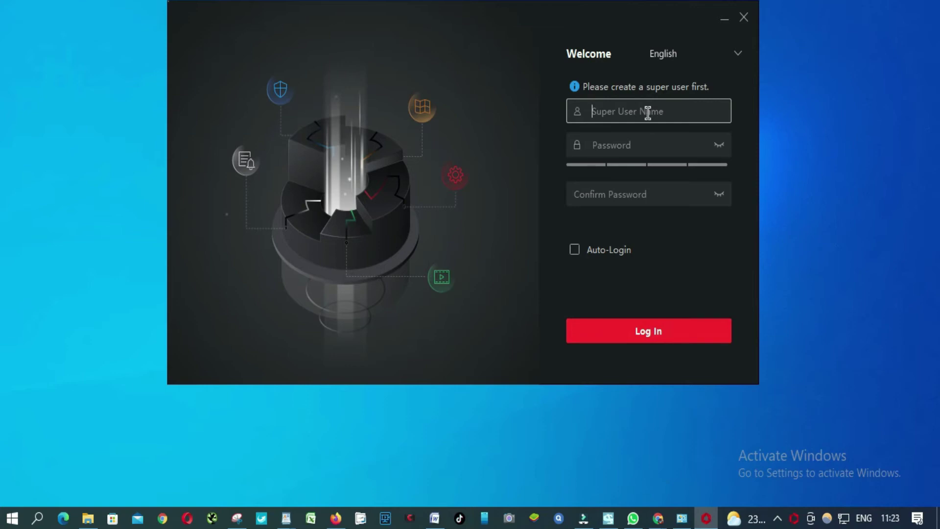
Enter the super user name, password and matching confirmation, enable Auto-Login, and log in
text(admin)
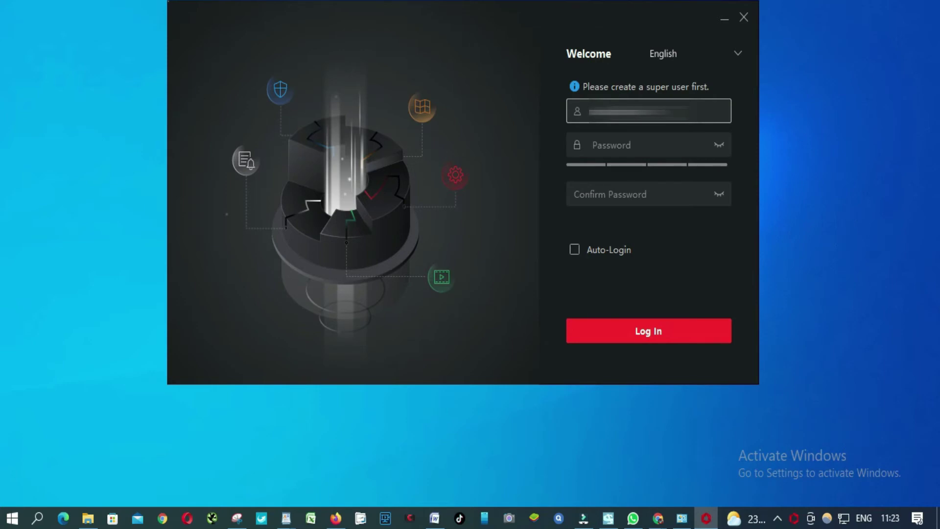
click(647, 145)
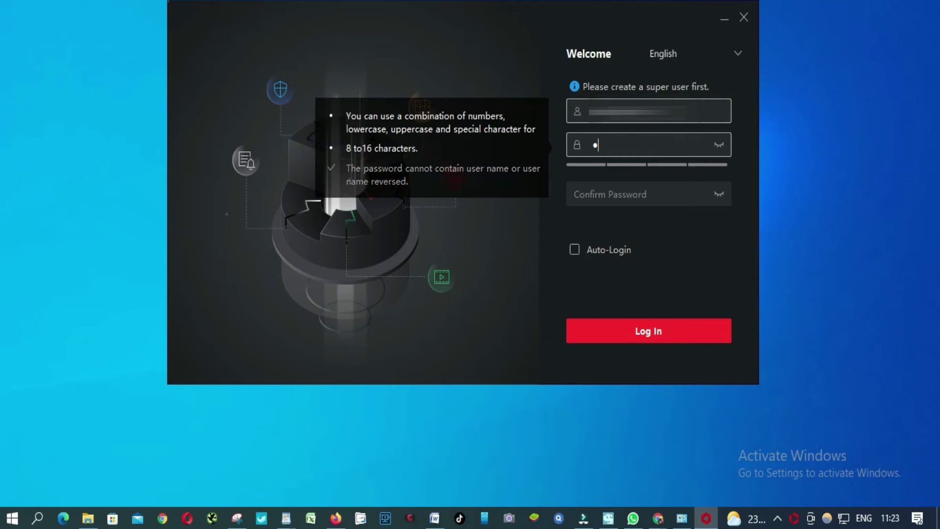
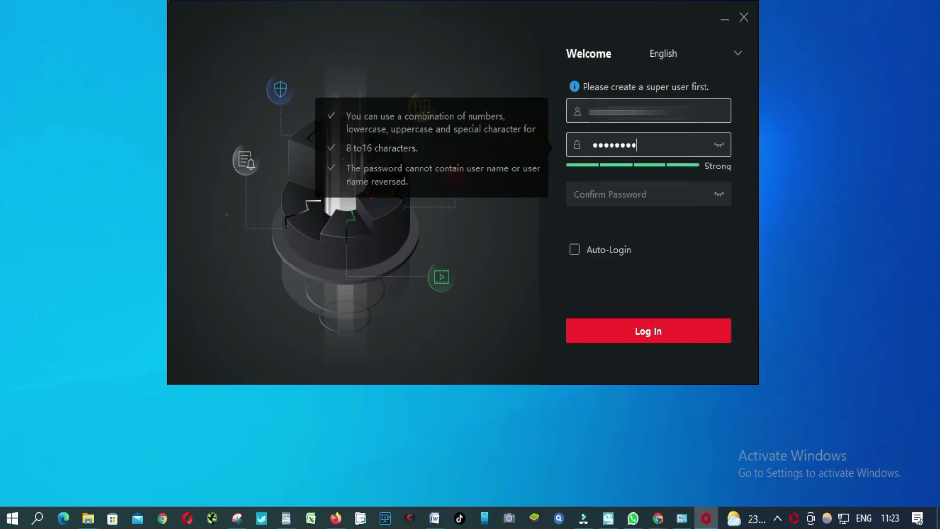
click(612, 194)
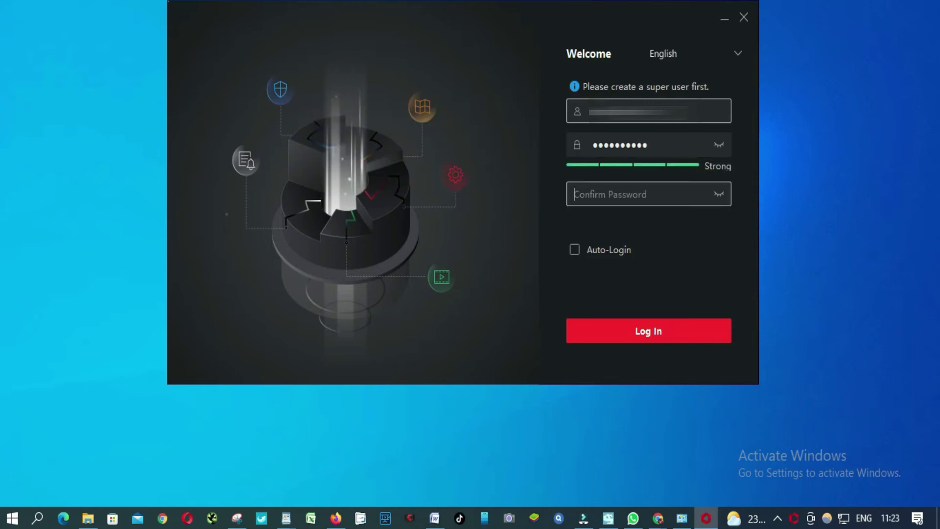
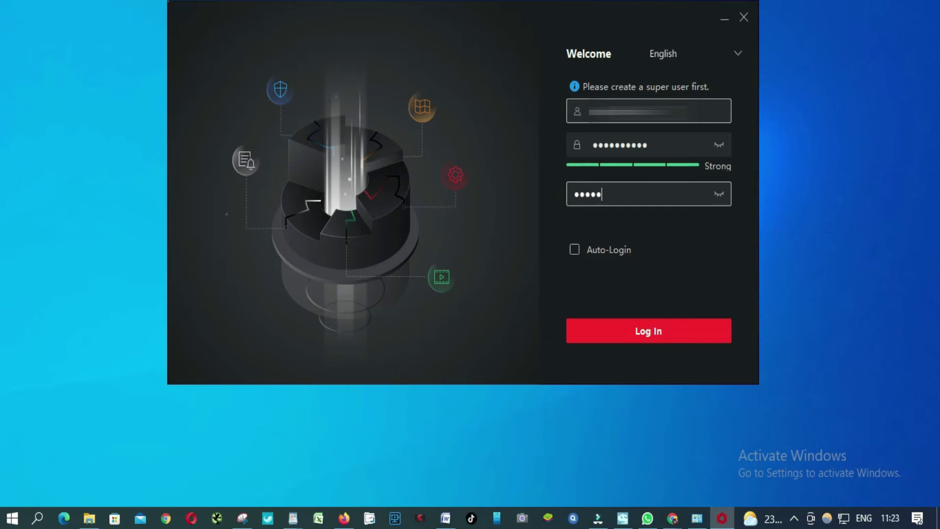
double_click(662, 194)
text(*)
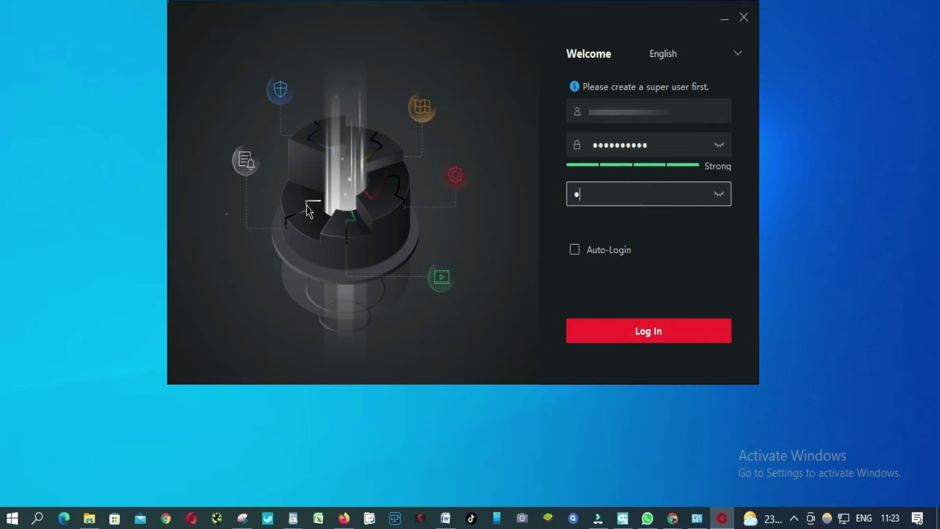
text(**********)
click(575, 250)
click(642, 337)
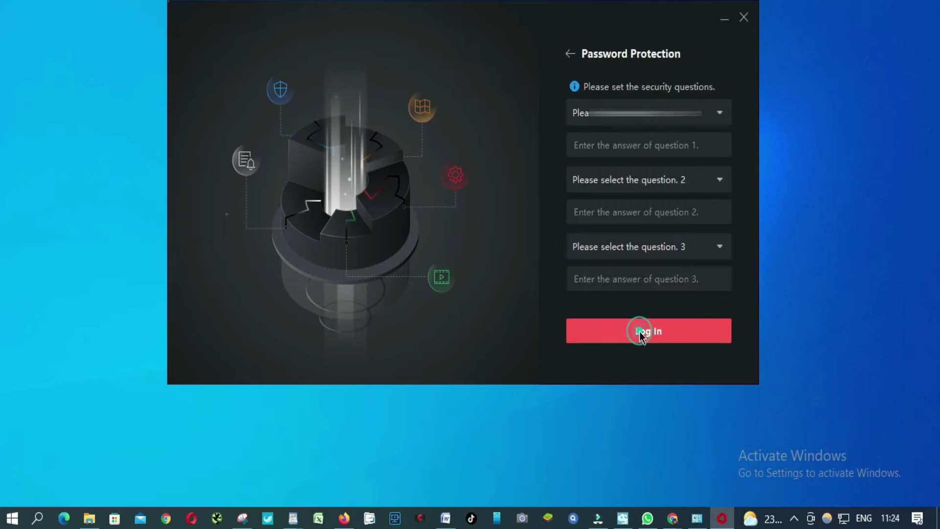
Choose the father's name and mother's first name security questions and type their answers
click(712, 117)
click(645, 142)
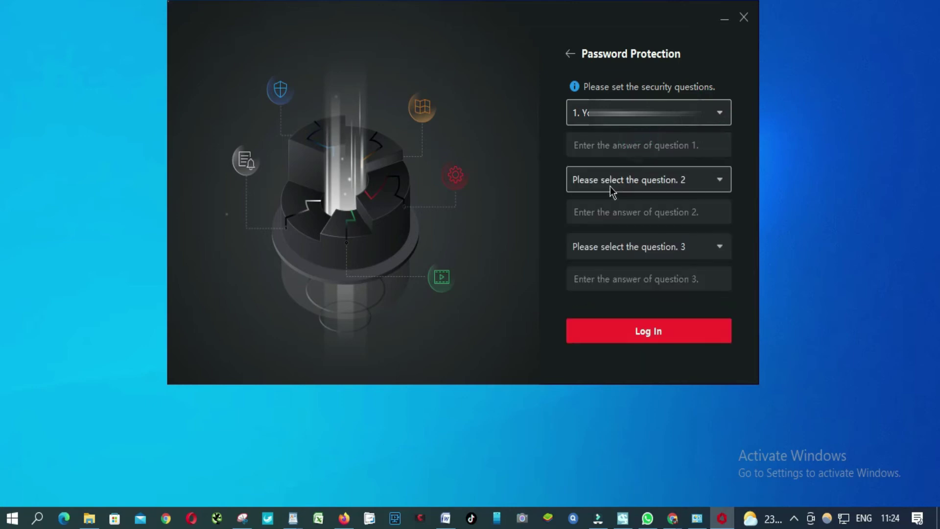
click(605, 145)
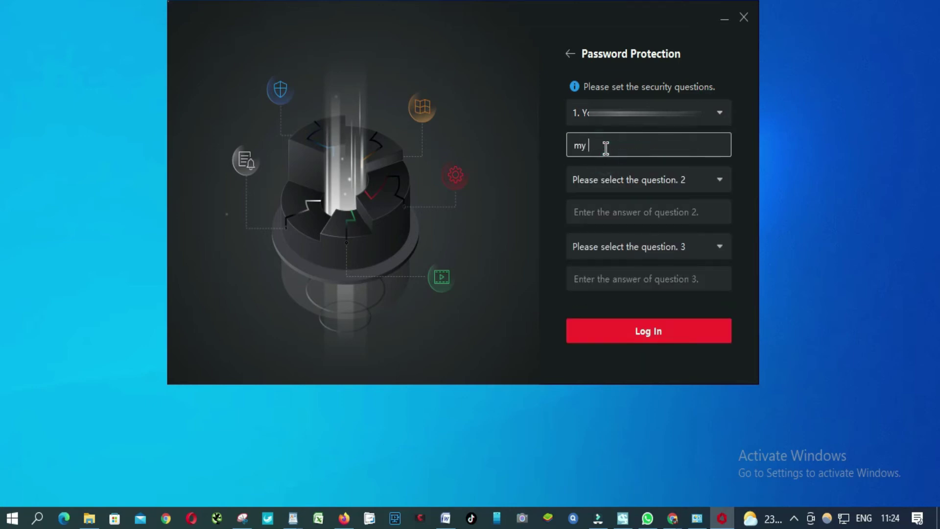
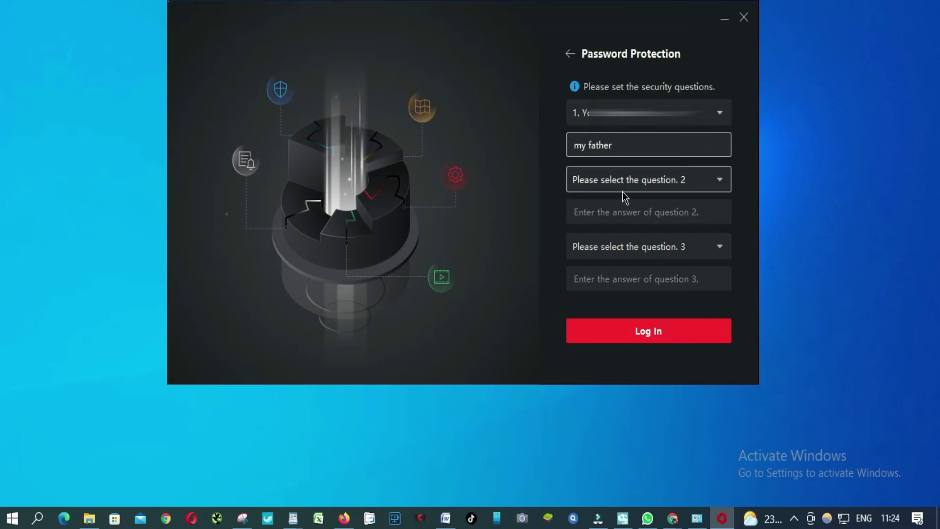
click(625, 188)
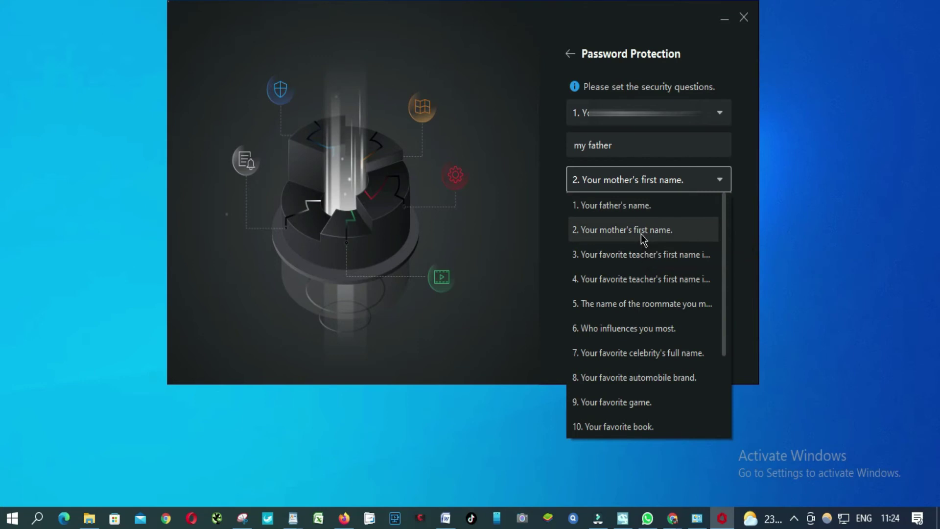
click(641, 234)
click(592, 209)
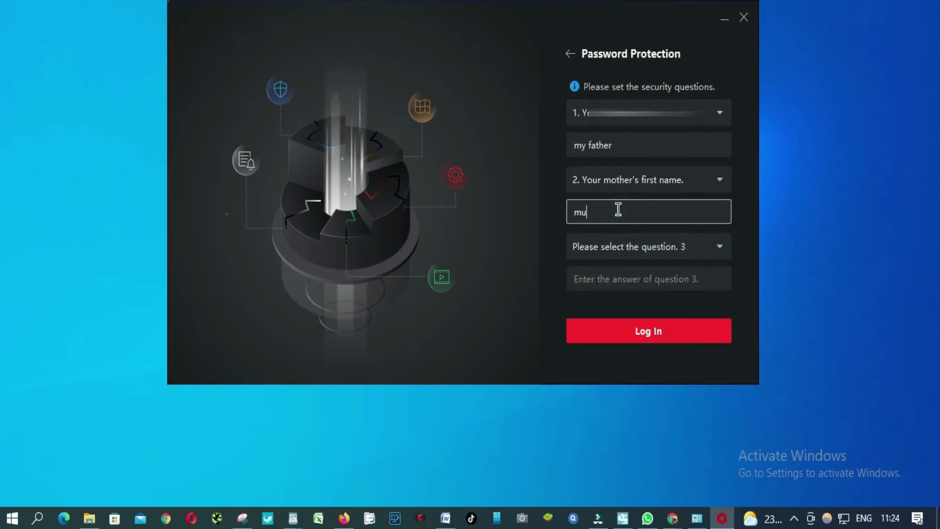
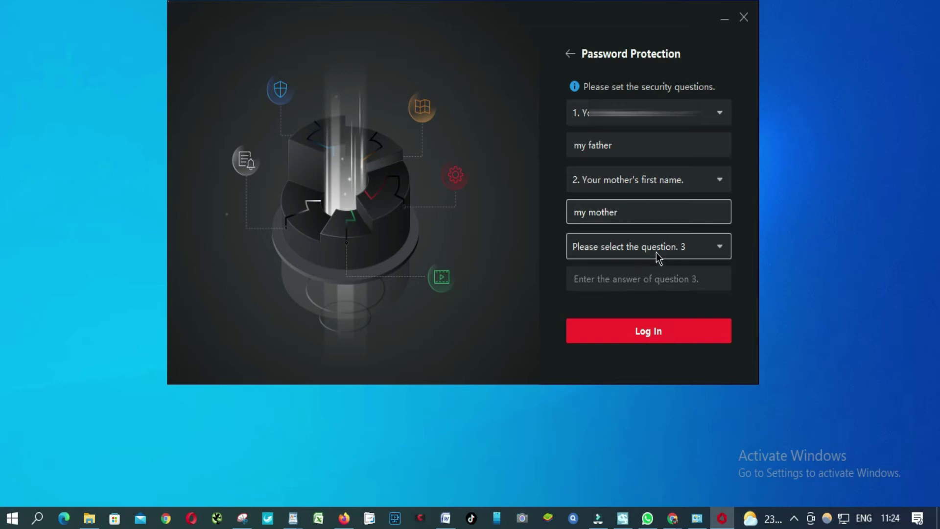
Pick the favourite celebrity question third, type its answer, and log in
click(656, 246)
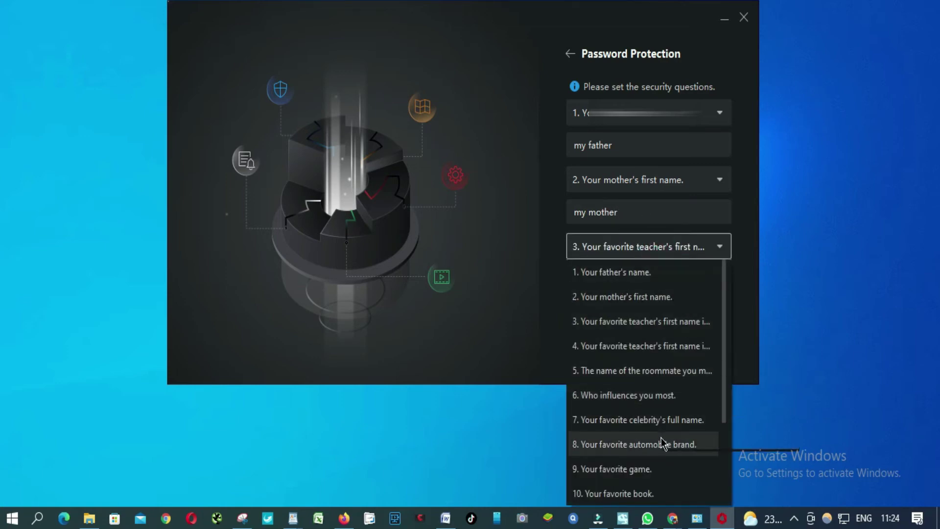
click(647, 421)
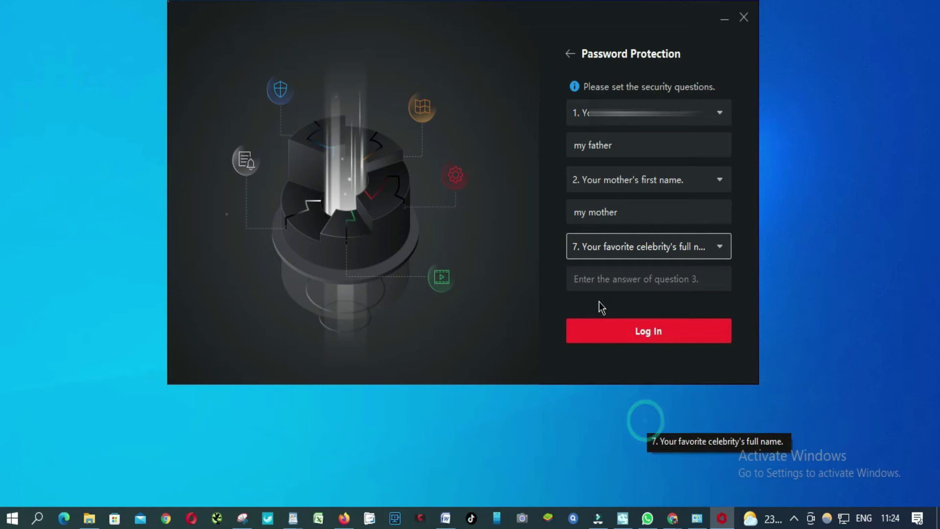
click(602, 279)
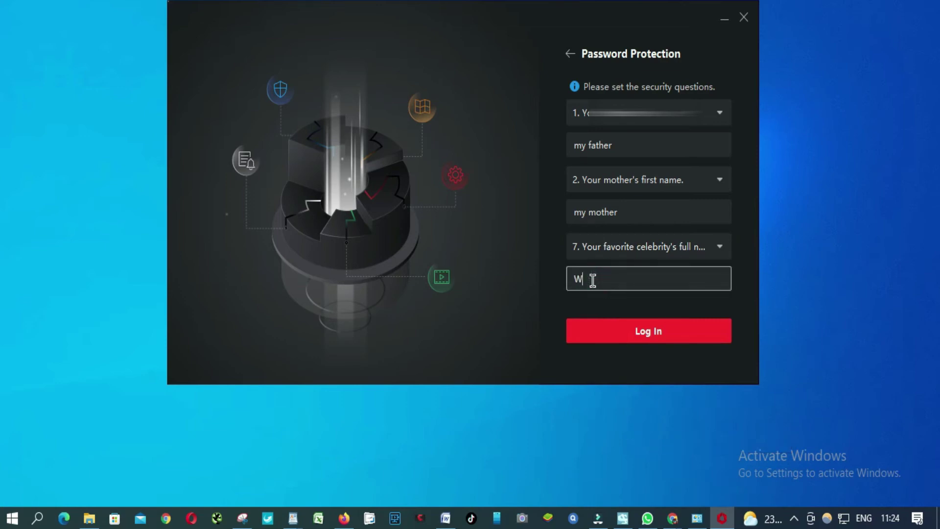
click(642, 336)
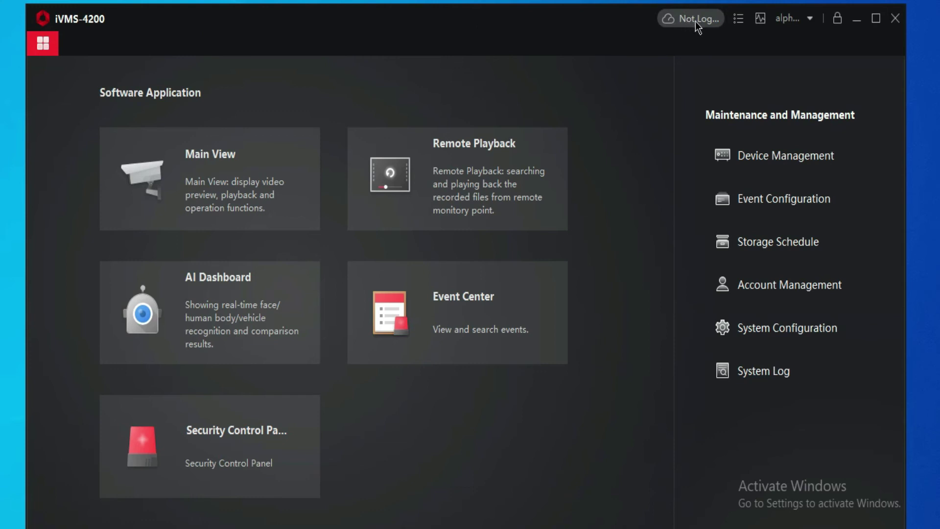
Set the Hik-Connect country/region to South Africa and confirm it
click(692, 22)
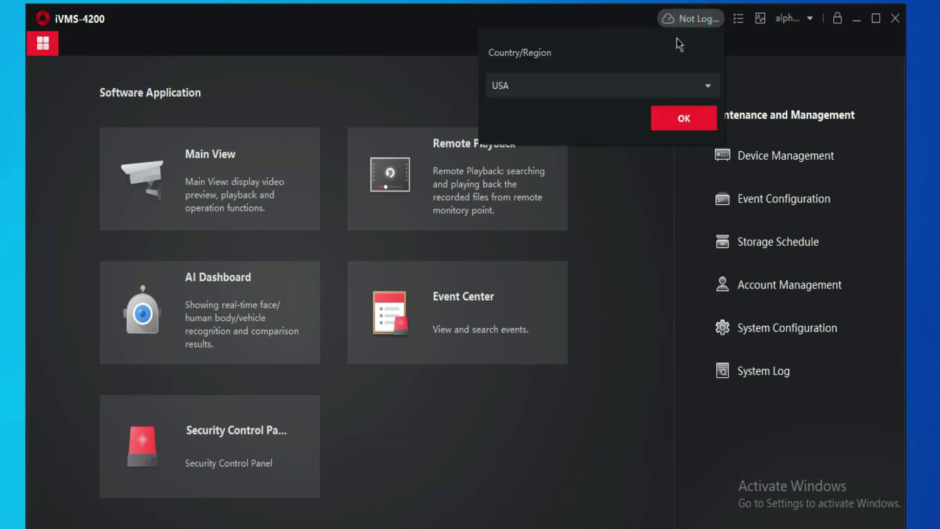
click(709, 88)
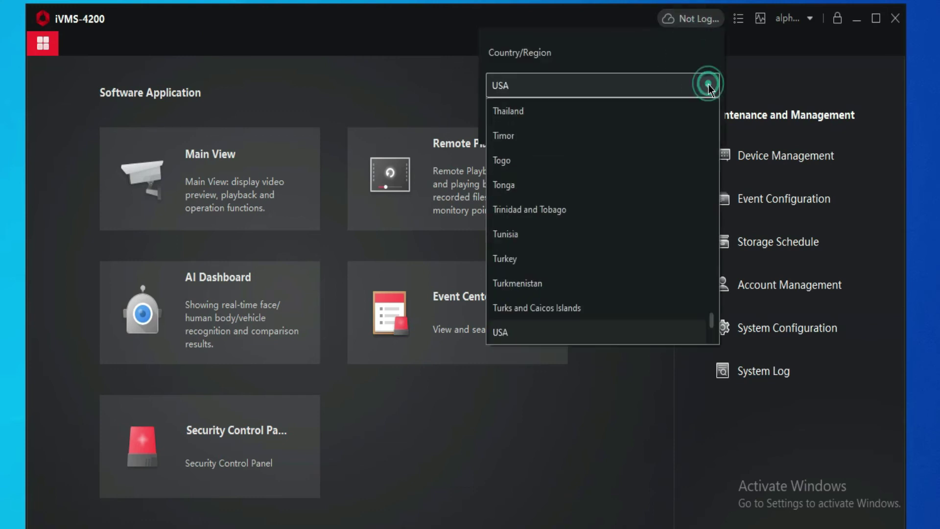
scroll(642, 119, up, 7)
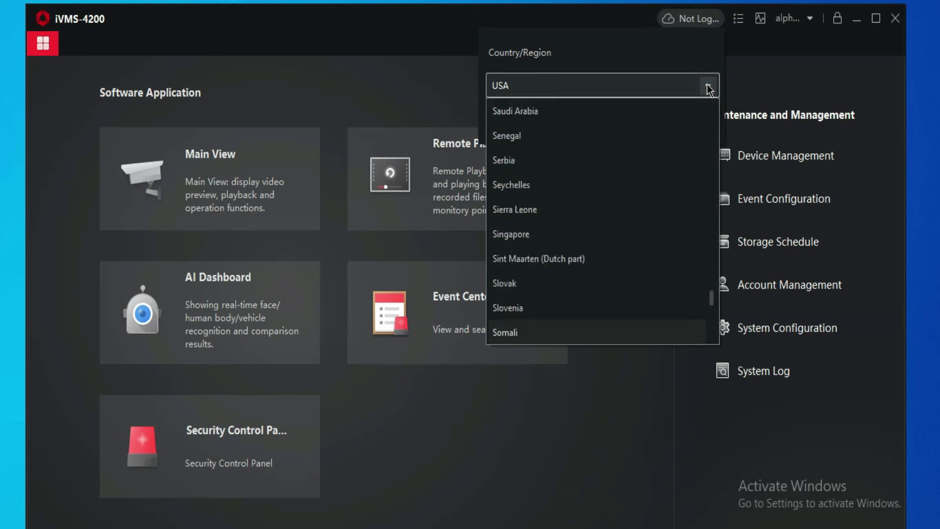
scroll(642, 120, down, 1)
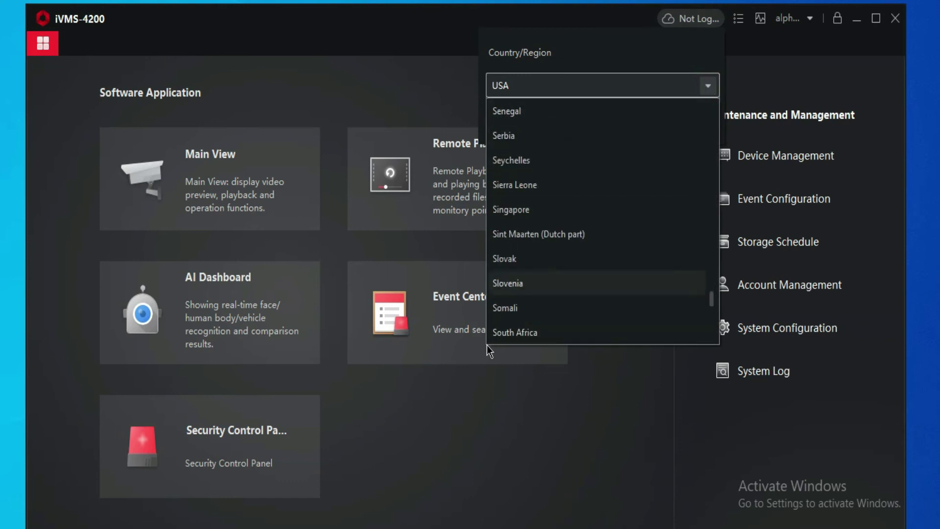
click(503, 333)
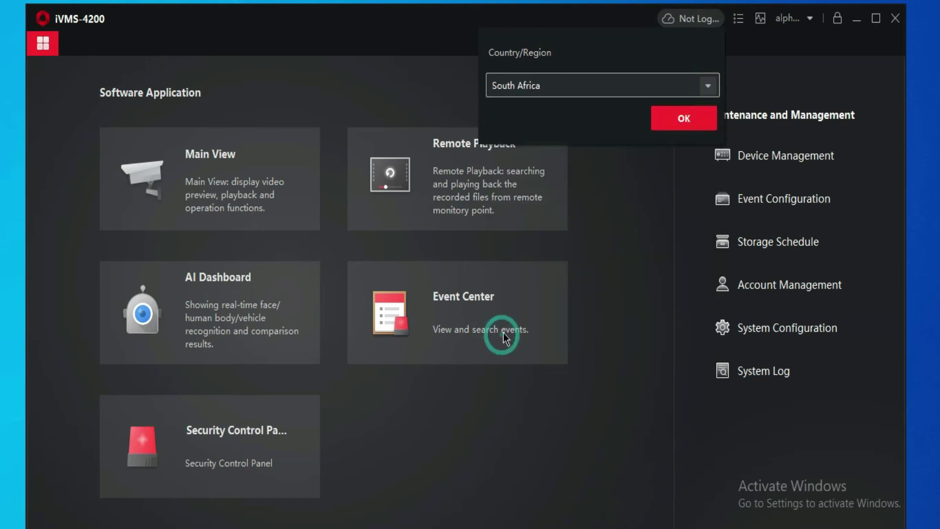
click(686, 120)
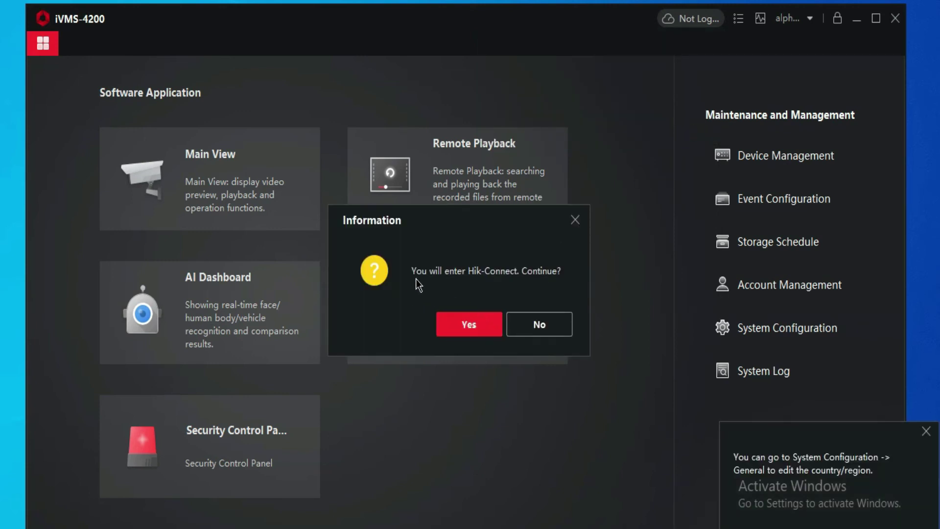
Continue into Hik-Connect and sign in with the account username and password
click(471, 325)
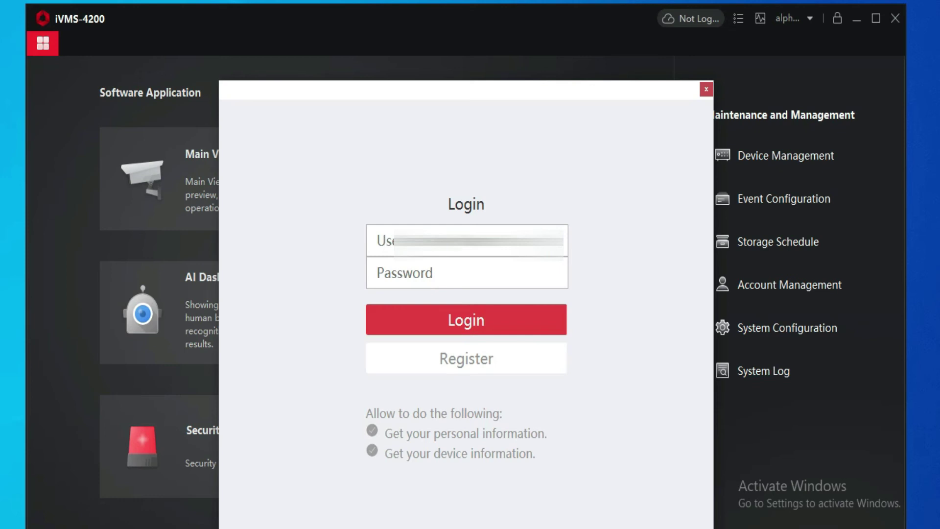
click(446, 226)
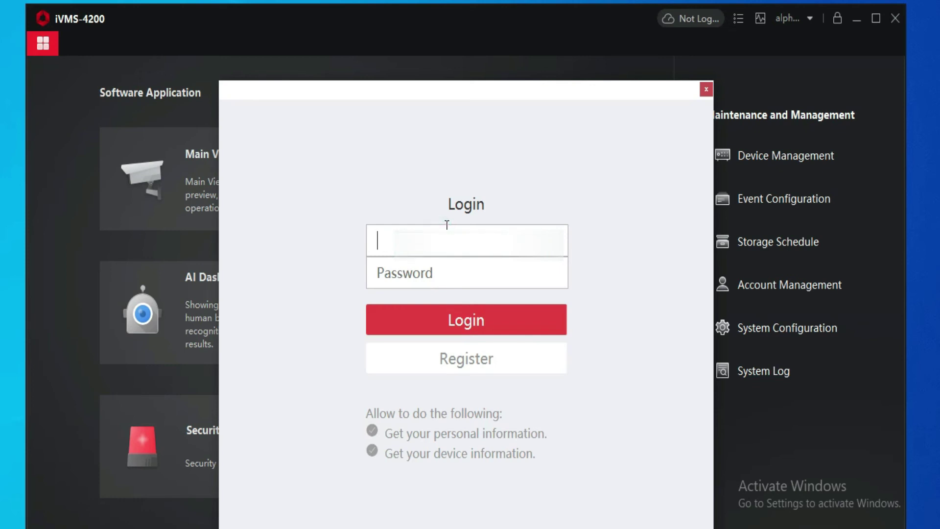
text(276)
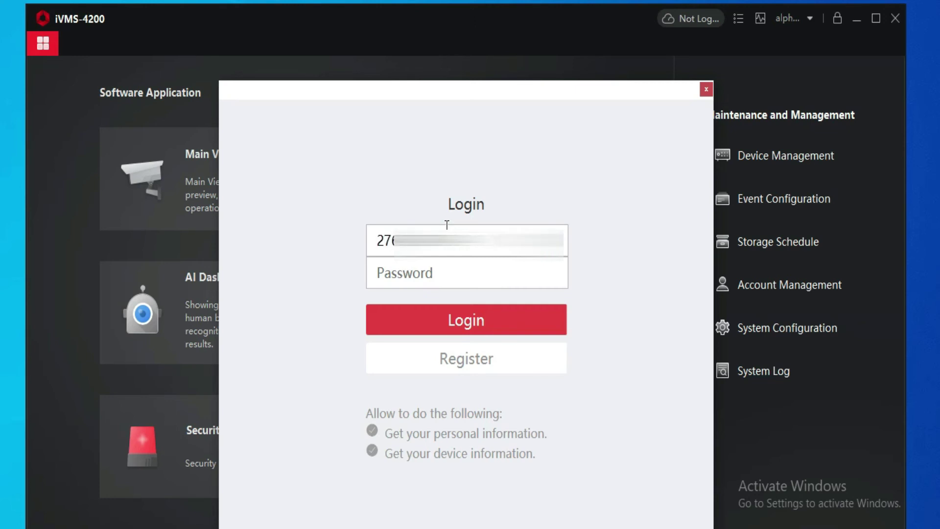
click(435, 269)
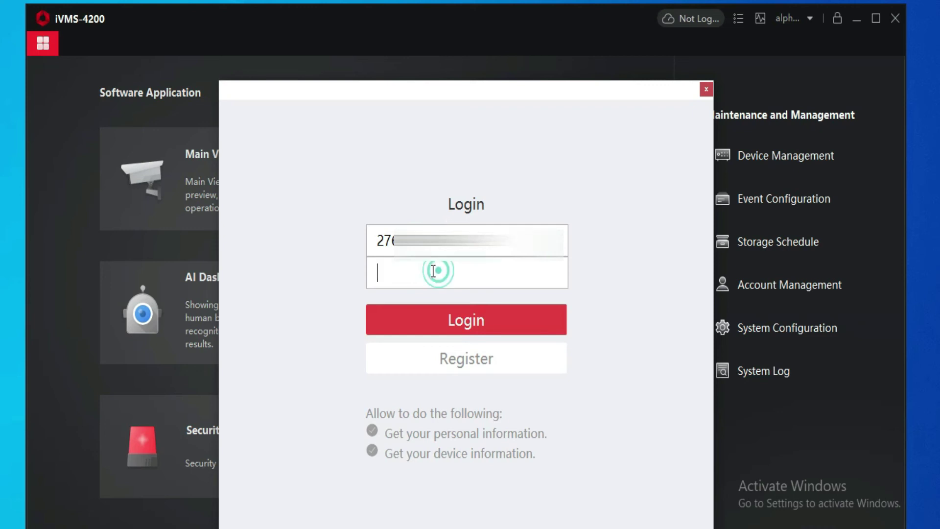
click(496, 328)
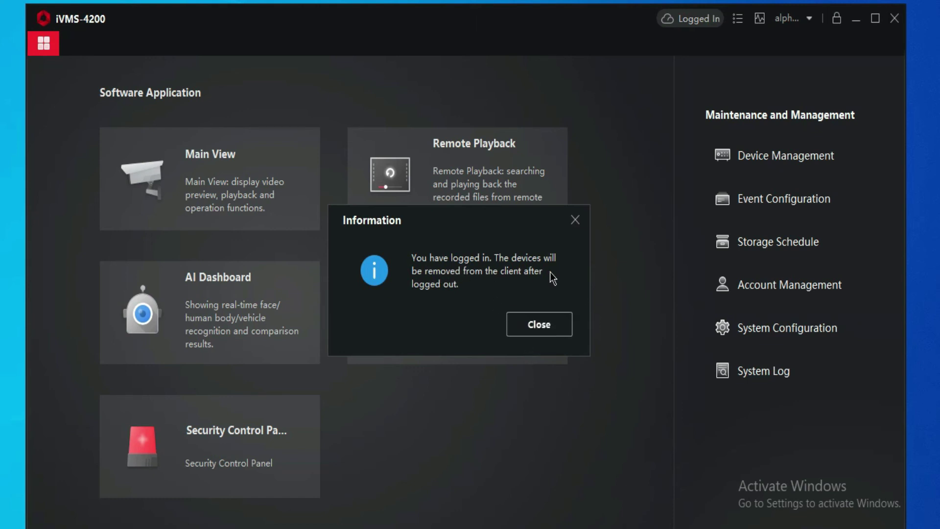
Dismiss the notice, maximise the client, review the nine devices in Device Management, then return home
click(529, 327)
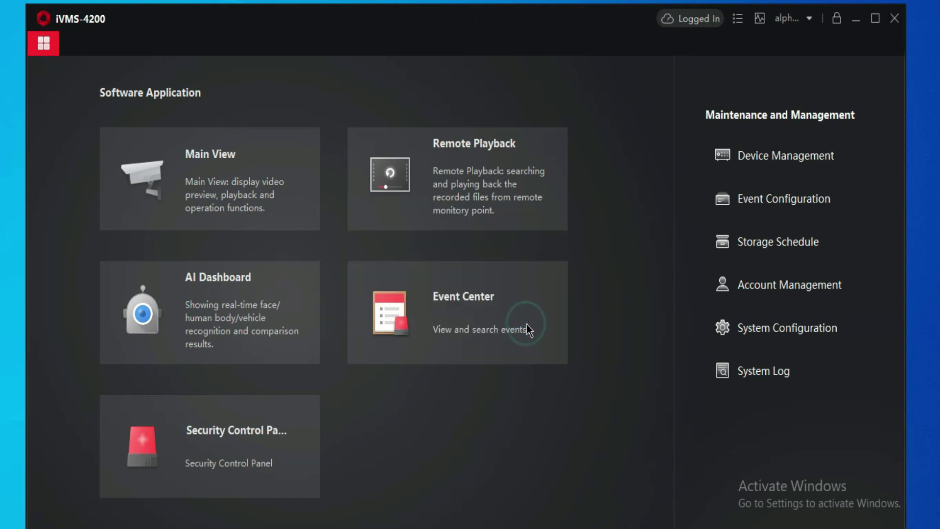
click(875, 20)
click(789, 131)
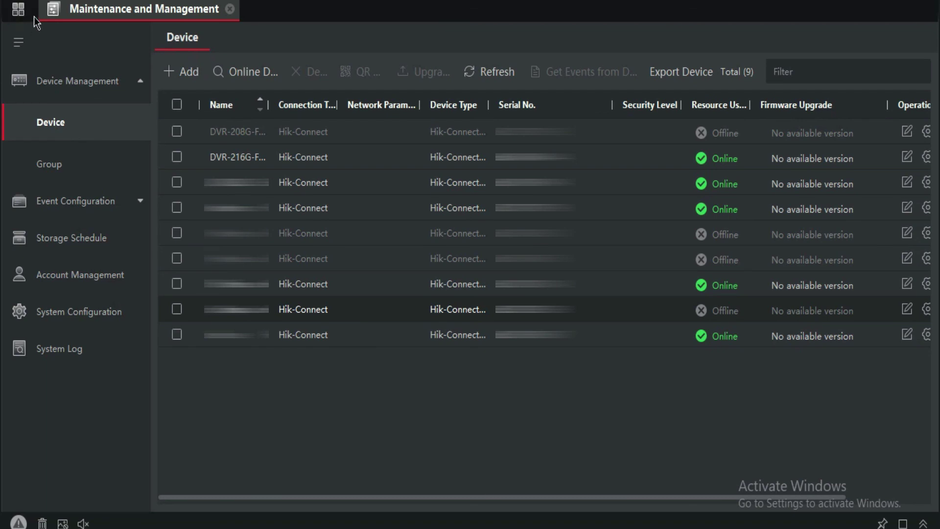
click(18, 11)
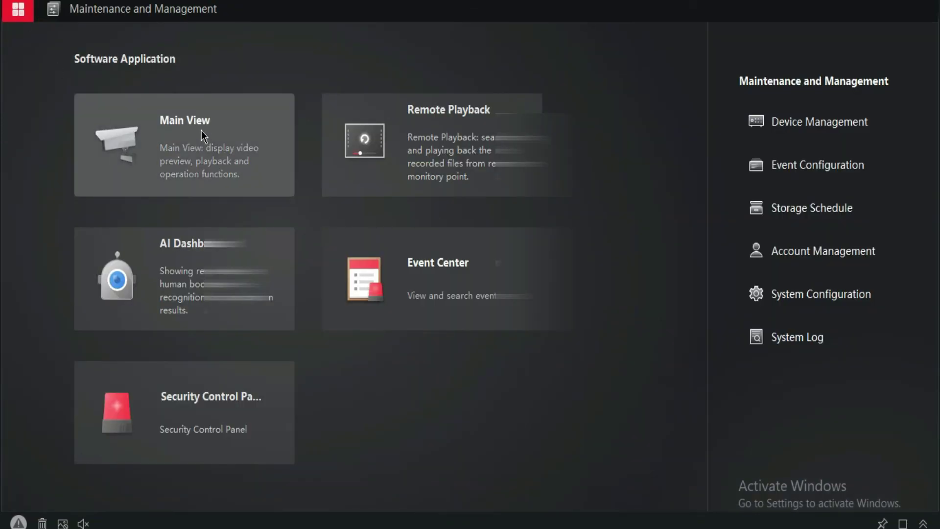
Open Main View, expand the device in the Resource list and select camera 1
click(194, 126)
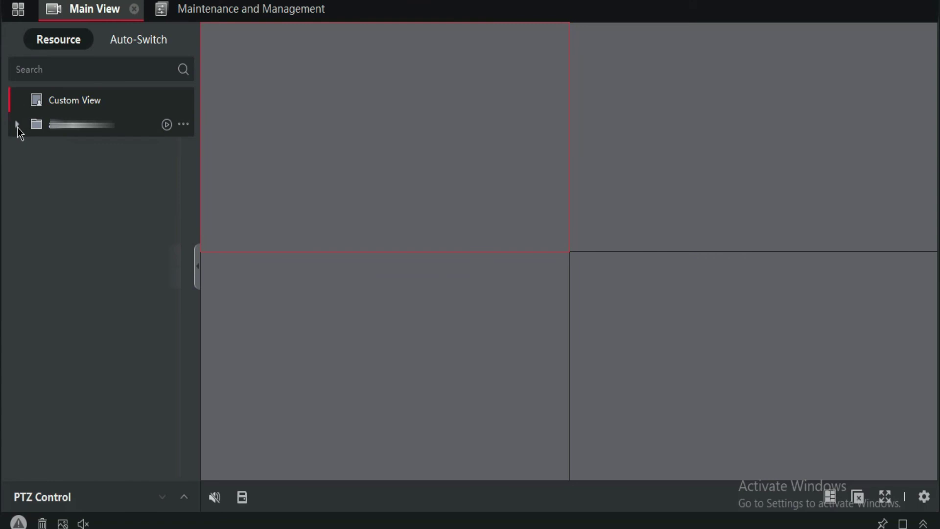
click(17, 125)
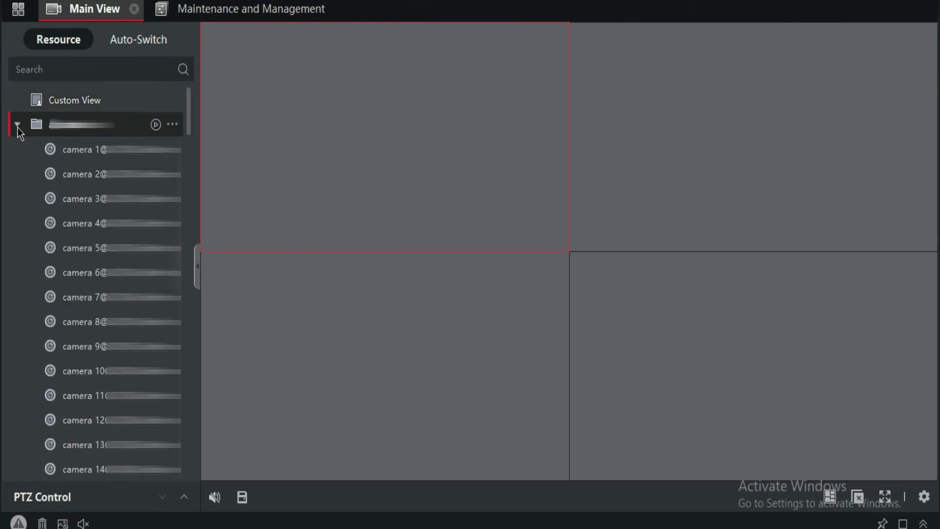
click(95, 151)
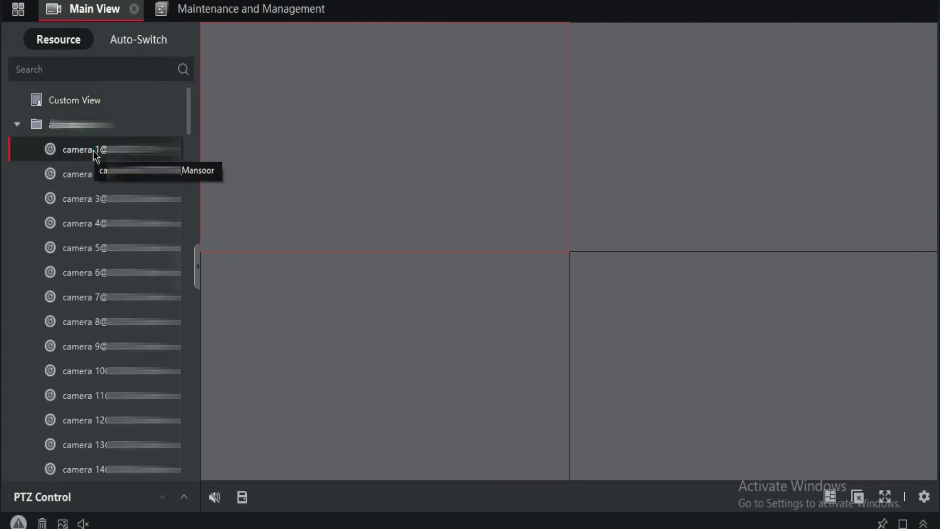
Start camera 1's live video, try the 16, 25, 32 and 36-pane layouts, then settle on four panes
double_click(95, 155)
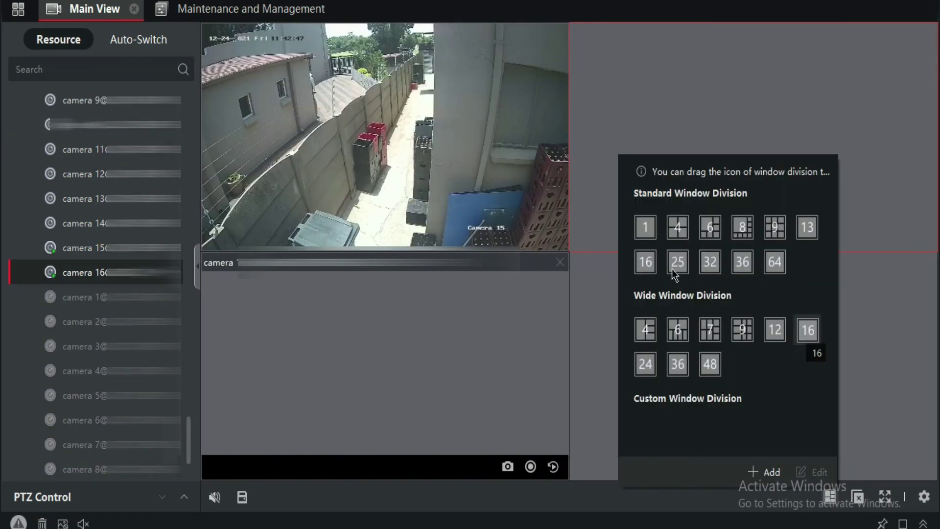
click(646, 265)
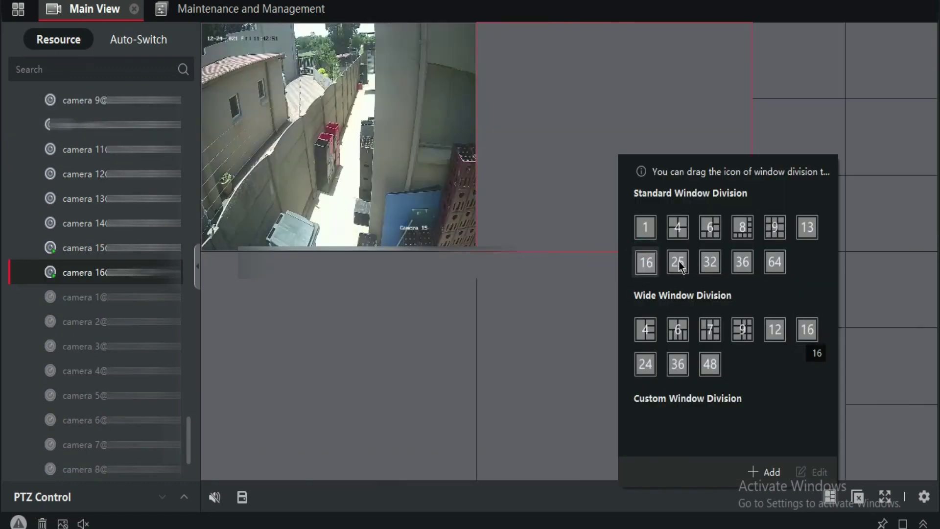
click(684, 266)
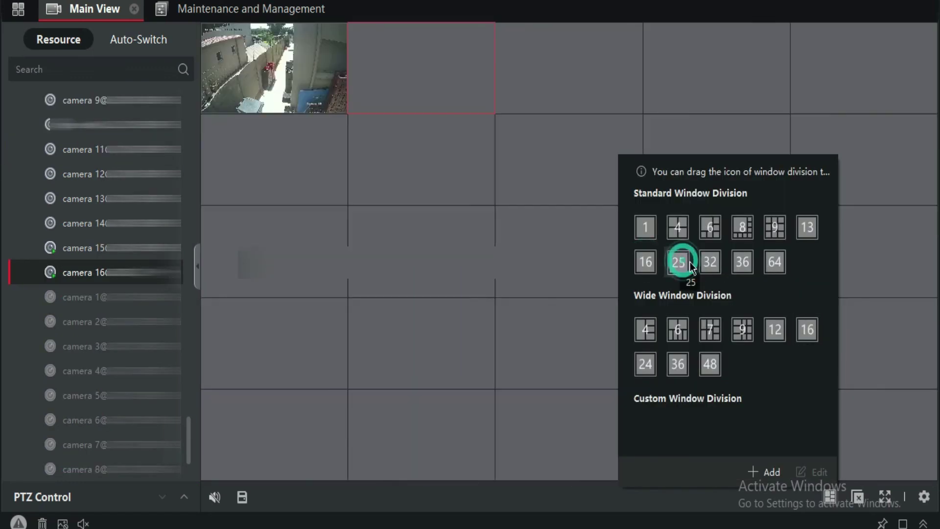
click(709, 265)
click(740, 264)
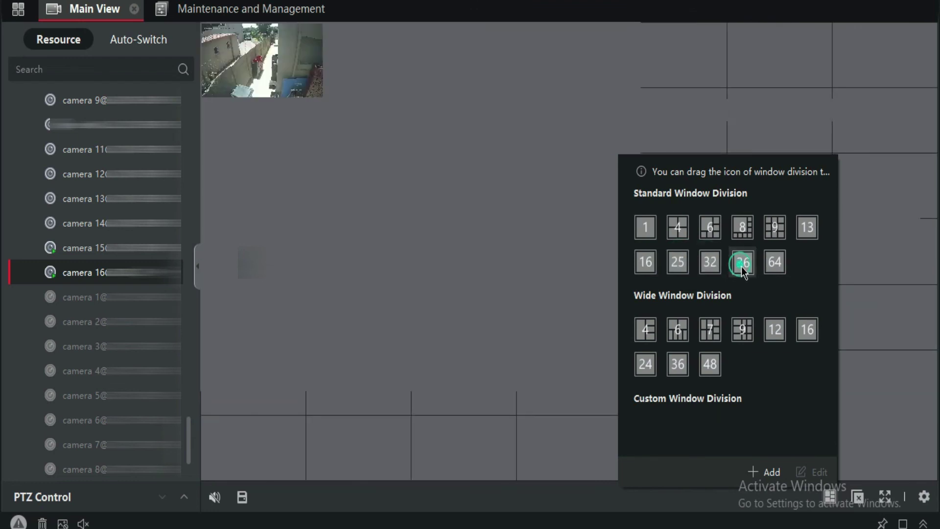
click(646, 264)
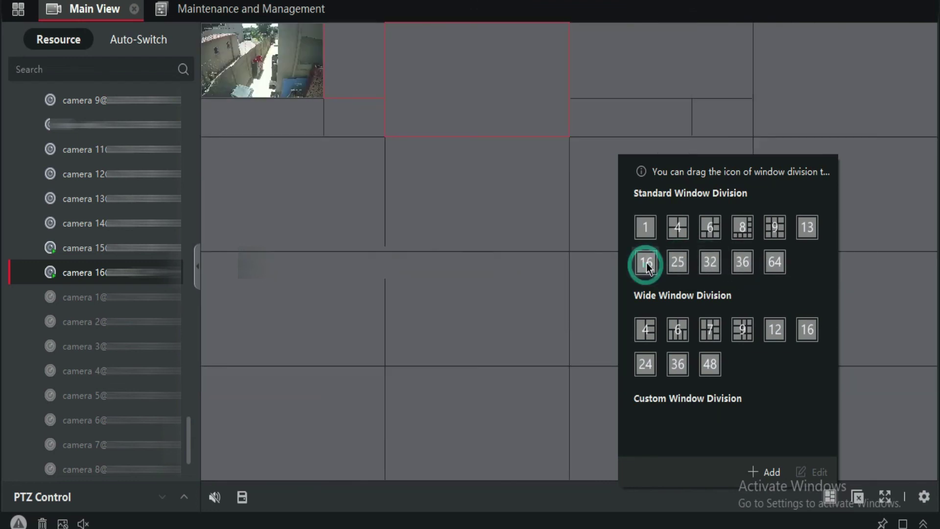
click(679, 233)
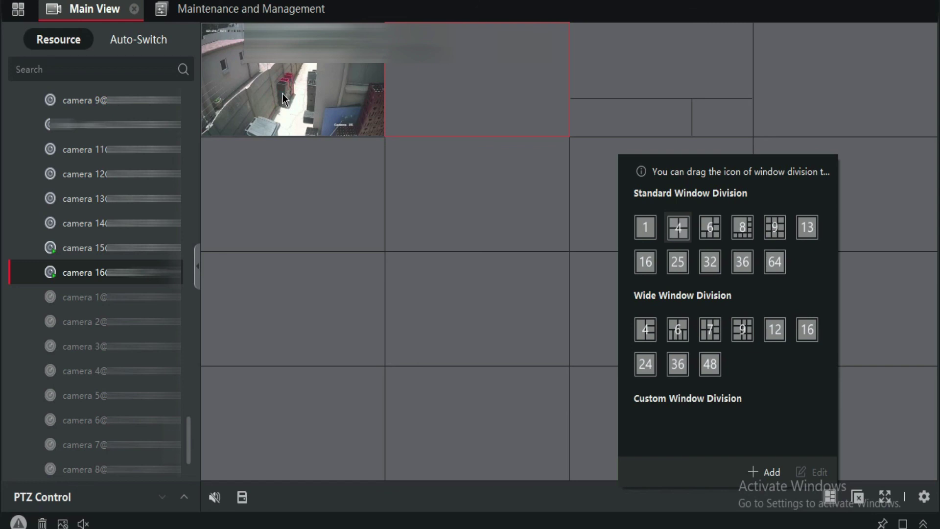
click(678, 227)
Enlarge camera 15 to full view, then restore it to the 2x2 grid
double_click(482, 172)
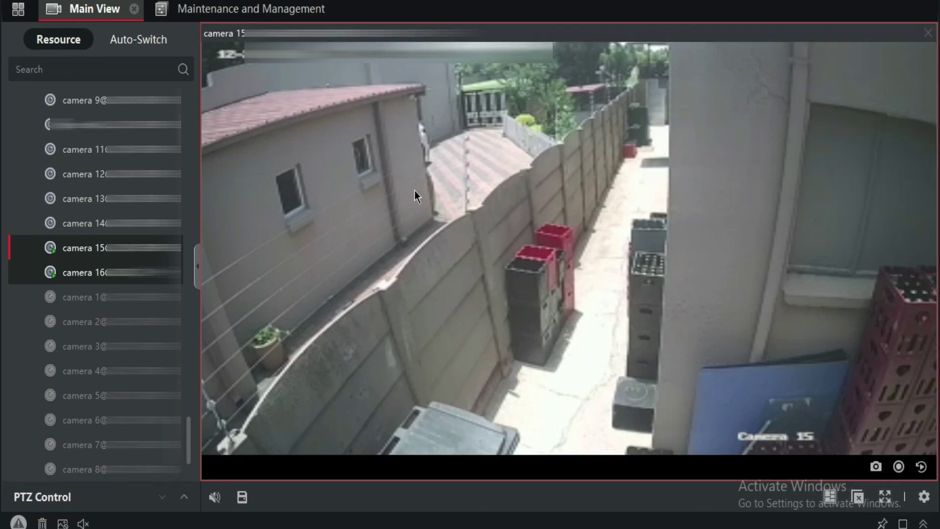
double_click(466, 215)
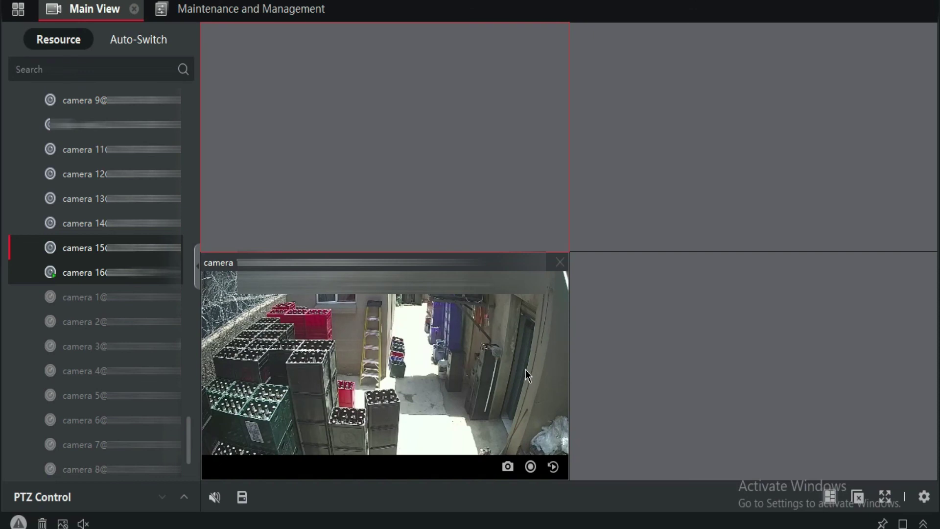